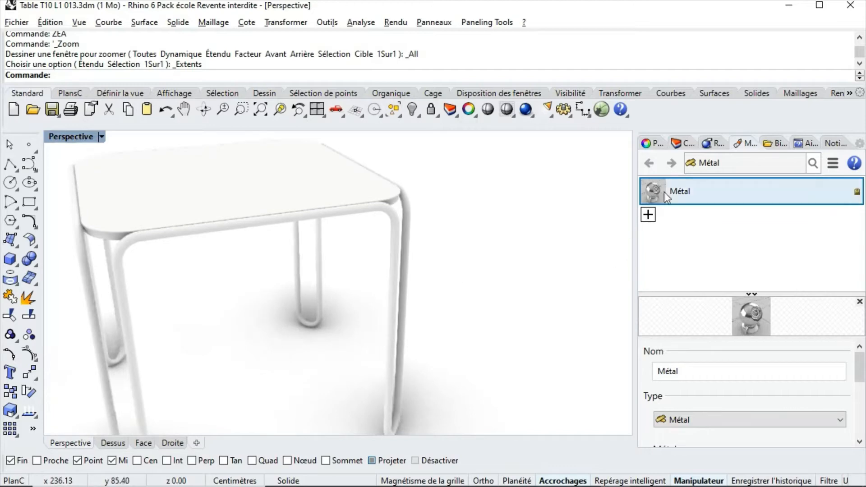
- Assign the Métal material to the table's tubular structure and examine its colour and gloss settings
{"action": "left_click_drag", "start_coordinate": [654, 191], "coordinate": [405, 240]}
{"action": "right_click_drag", "start_coordinate": [538, 234], "coordinate": [442, 234]}
{"action": "scroll", "coordinate": [399, 267], "scroll_direction": "down", "scroll_amount": 3}
{"action": "scroll", "coordinate": [498, 250], "scroll_direction": "down", "scroll_amount": 5}
{"action": "scroll", "coordinate": [503, 271], "scroll_direction": "up", "scroll_amount": 7}
{"action": "left_click", "coordinate": [427, 228]}
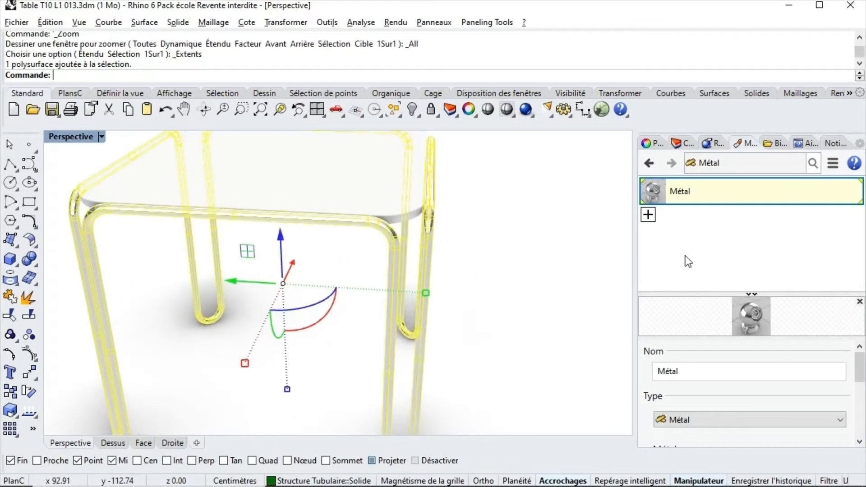
{"action": "left_click_drag", "start_coordinate": [861, 366], "coordinate": [861, 398]}
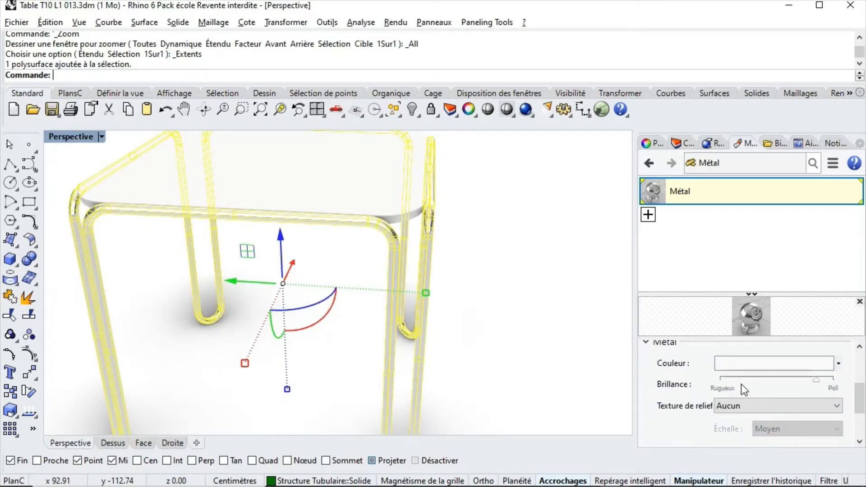
{"action": "key", "text": "Escape"}
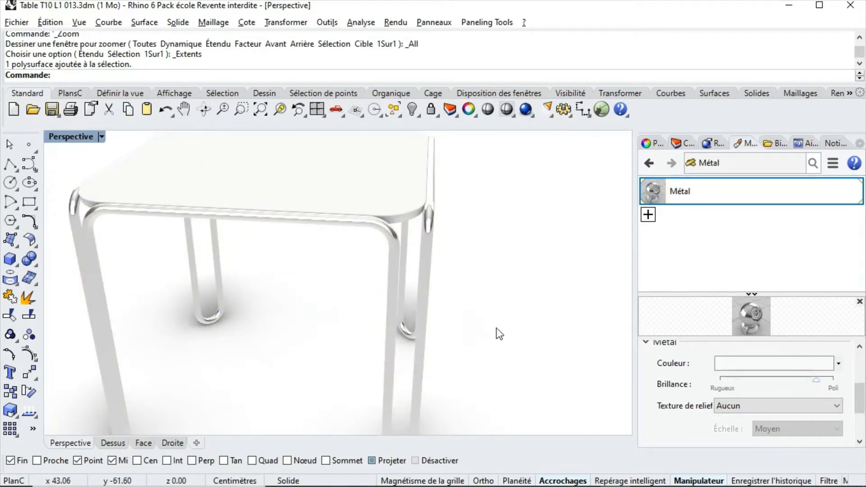
{"action": "right_click_drag", "start_coordinate": [495, 318], "coordinate": [503, 285]}
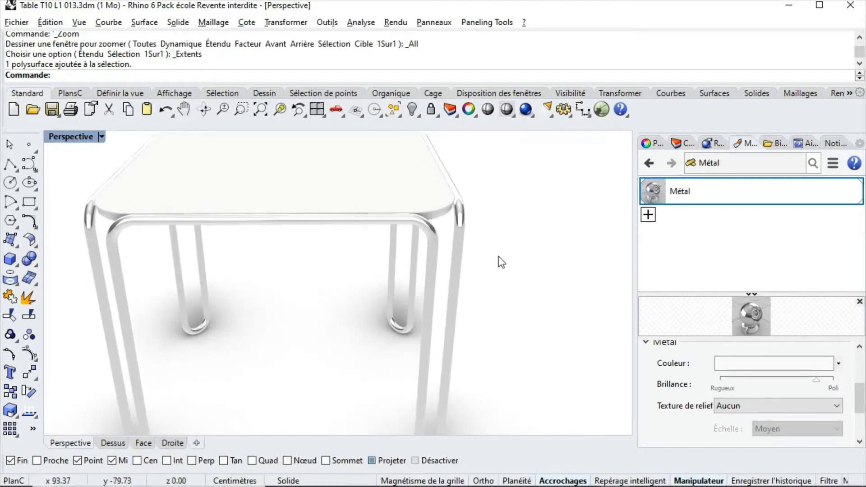
{"action": "right_click_drag", "start_coordinate": [580, 294], "coordinate": [449, 247]}
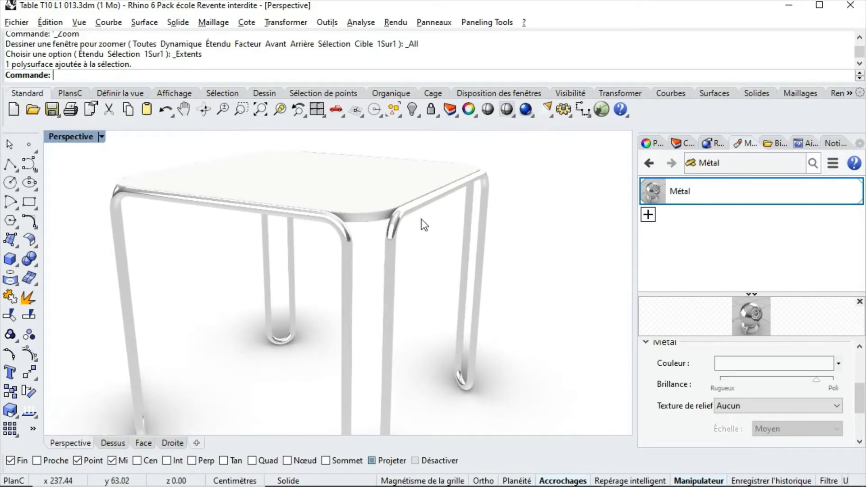
- Create a new Peinture material and assign it to the tabletop
{"action": "left_click", "coordinate": [383, 213]}
{"action": "left_click", "coordinate": [437, 242]}
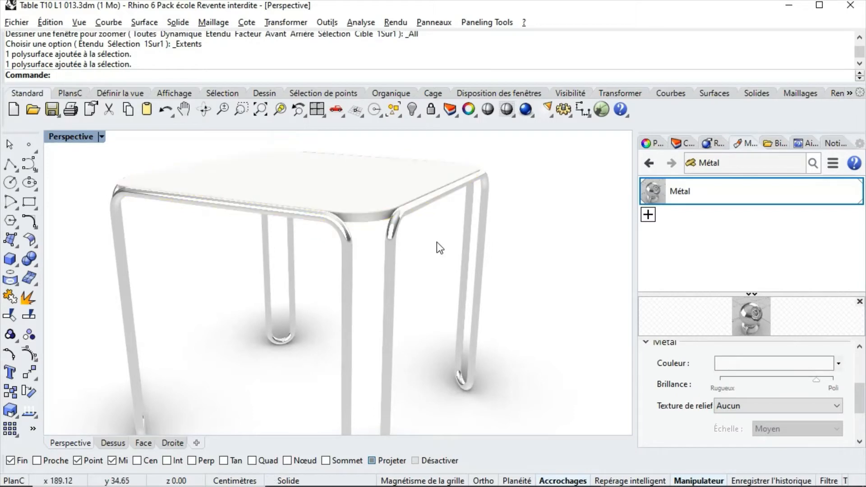
{"action": "left_click", "coordinate": [650, 216]}
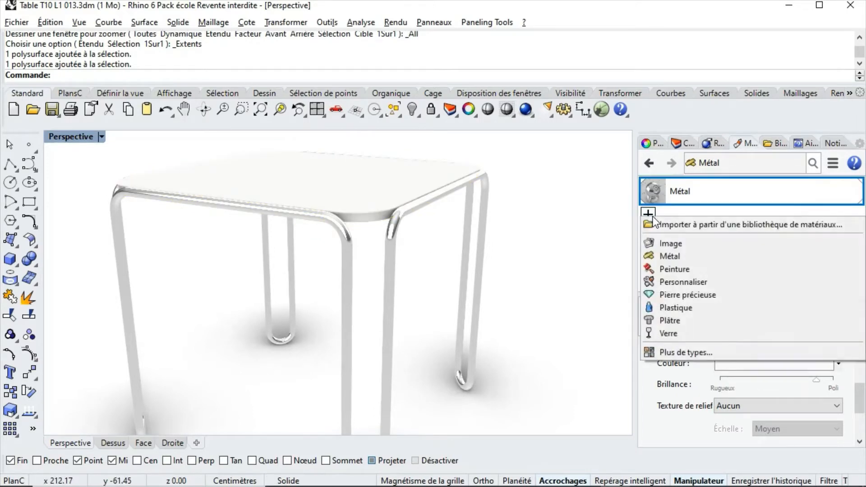
{"action": "left_click", "coordinate": [683, 272]}
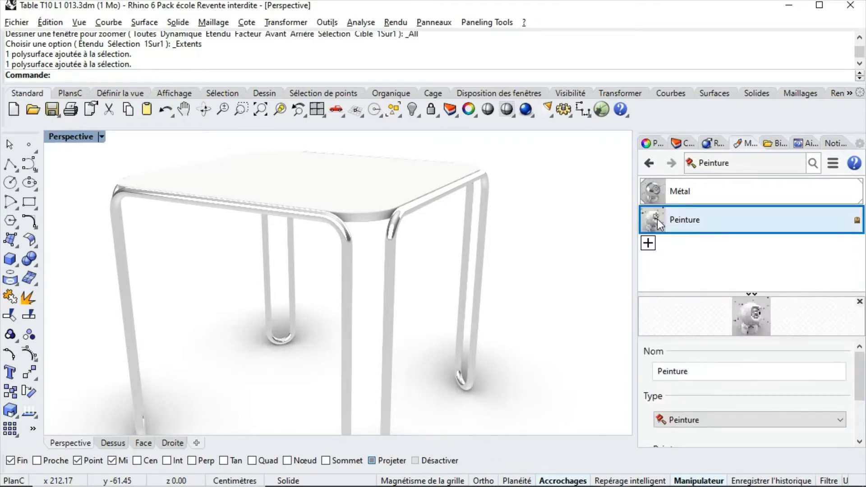
{"action": "left_click_drag", "start_coordinate": [657, 218], "coordinate": [371, 206]}
{"action": "left_click", "coordinate": [559, 296]}
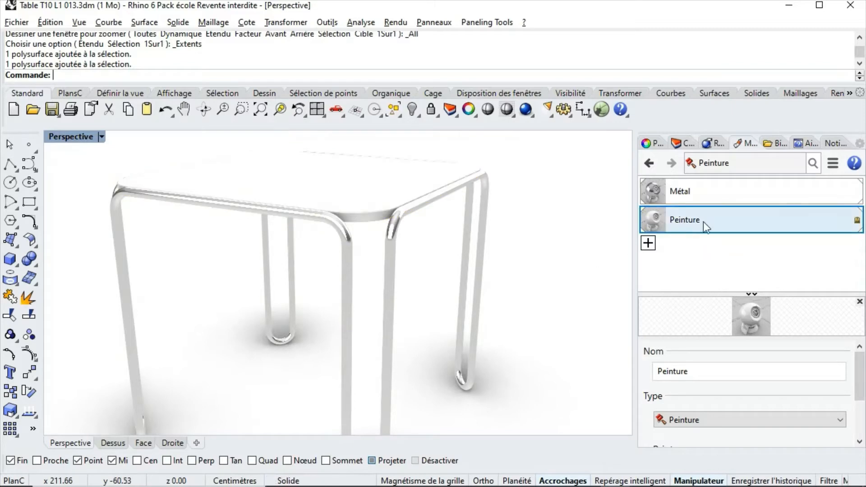
- Rename the Peinture material as "Peinture Plateau"
{"action": "left_click", "coordinate": [692, 220]}
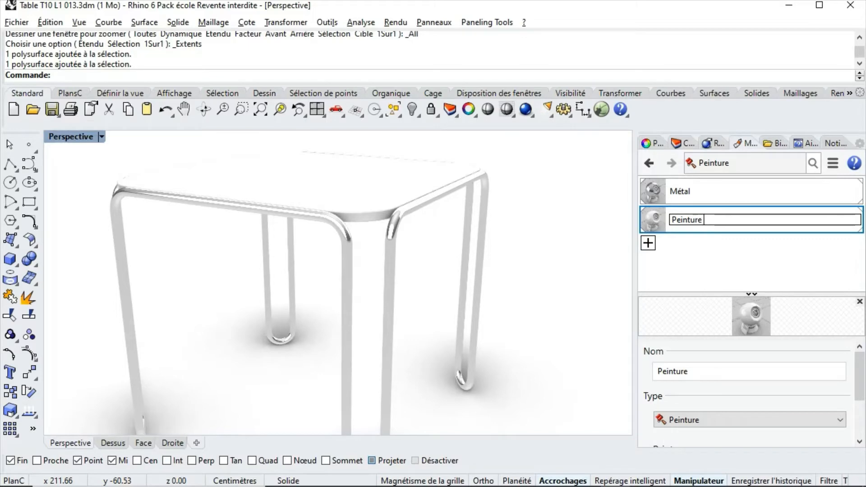
{"action": "type", "text": "Plat"}
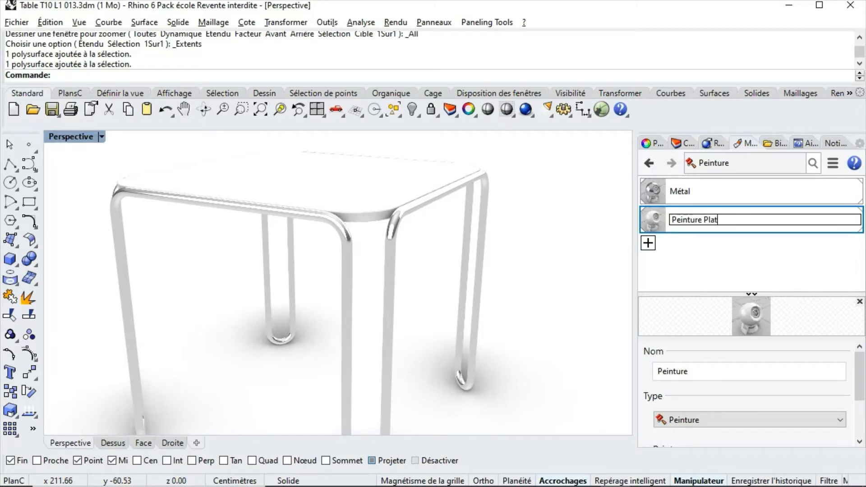
{"action": "type", "text": "eau"}
{"action": "key", "text": "Return"}
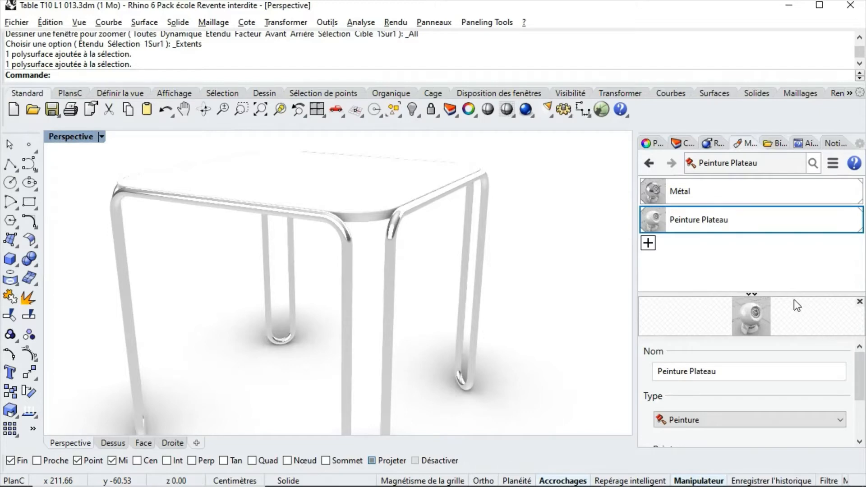
- Set the colour of the Peinture Plateau material to R 170, V 130, B 114
{"action": "left_click_drag", "start_coordinate": [794, 294], "coordinate": [793, 265]}
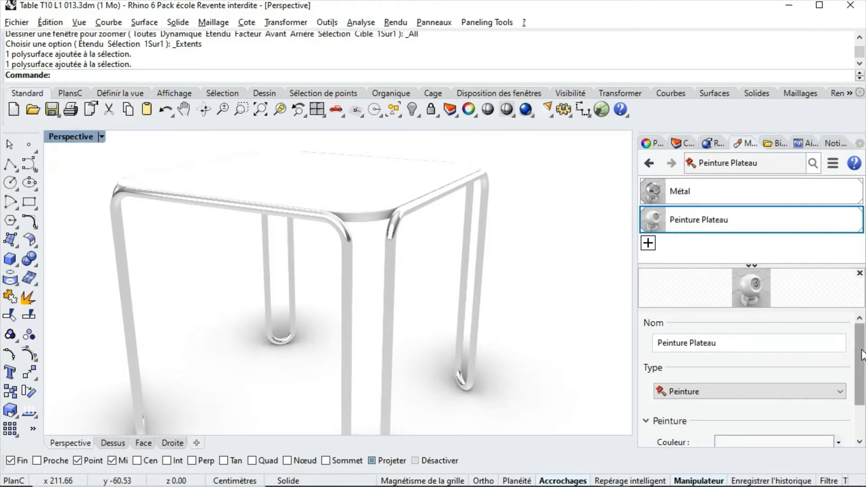
{"action": "mouse_move", "coordinate": [863, 351]}
{"action": "left_mouse_down"}
{"action": "mouse_move", "coordinate": [865, 377]}
{"action": "mouse_move", "coordinate": [865, 343]}
{"action": "left_mouse_up"}
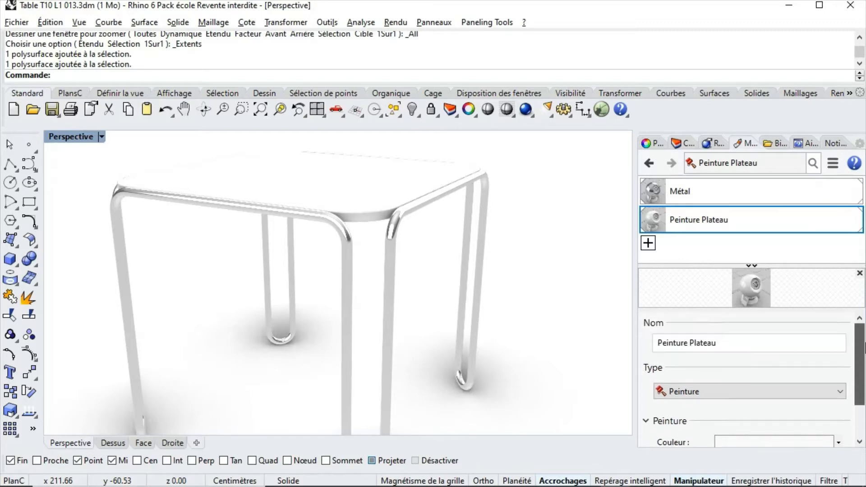
{"action": "scroll", "coordinate": [838, 397], "scroll_direction": "down", "scroll_amount": 2}
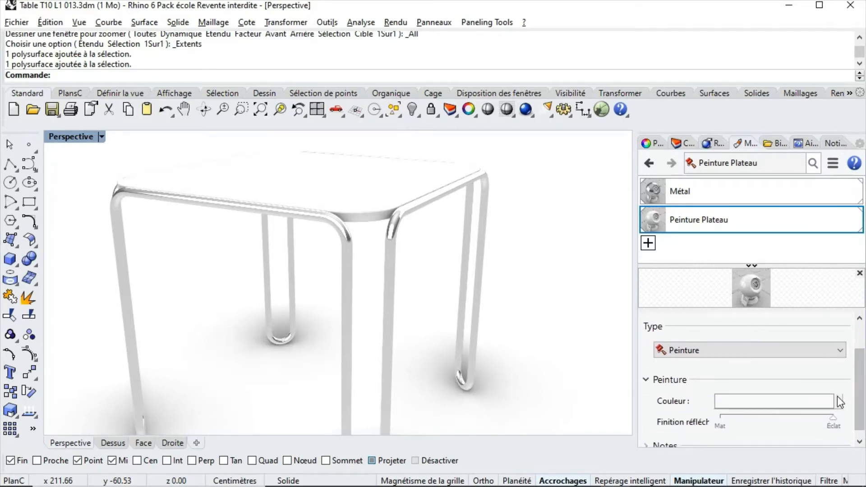
{"action": "left_click", "coordinate": [840, 402]}
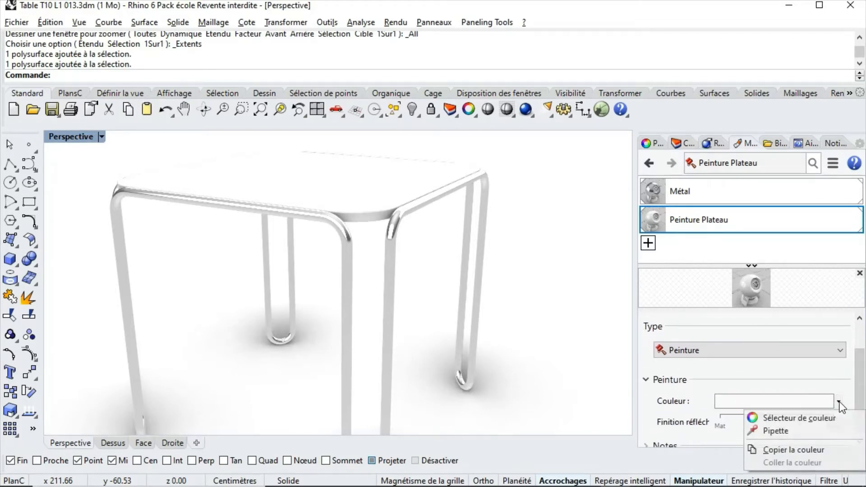
{"action": "left_click", "coordinate": [808, 420]}
{"action": "left_click_drag", "start_coordinate": [455, 82], "coordinate": [545, 47]}
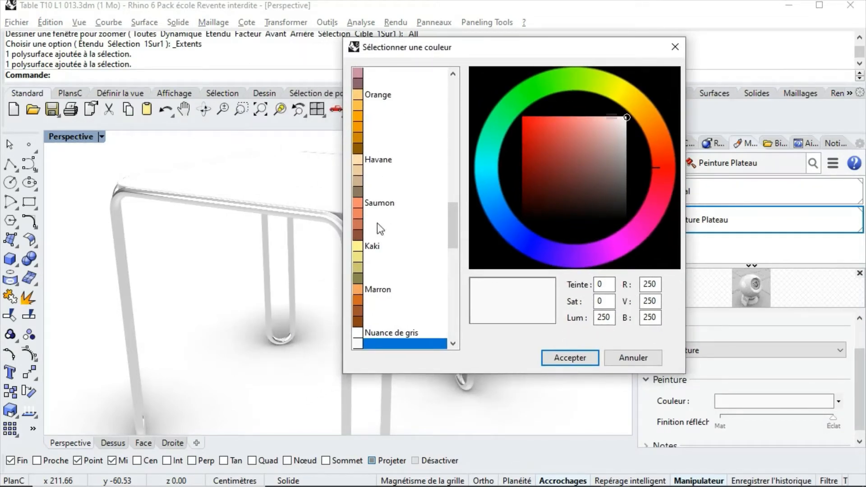
{"action": "left_click_drag", "start_coordinate": [451, 230], "coordinate": [460, 156]}
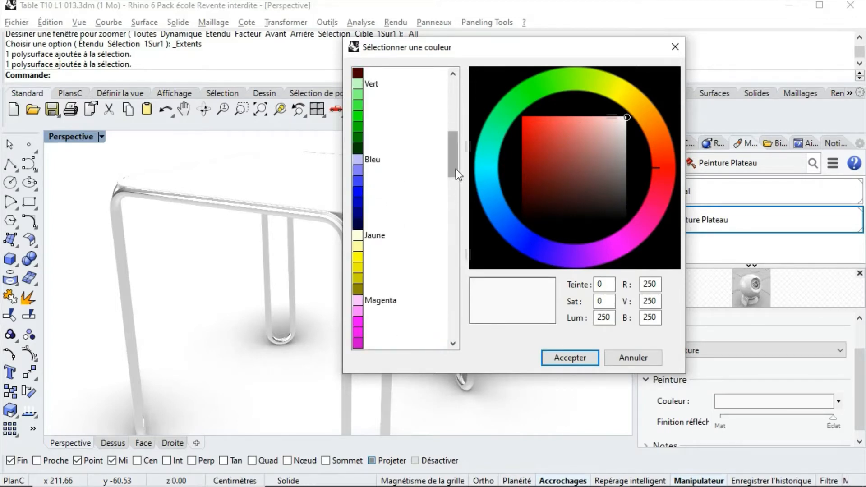
{"action": "scroll", "coordinate": [456, 169], "scroll_direction": "up", "scroll_amount": 10}
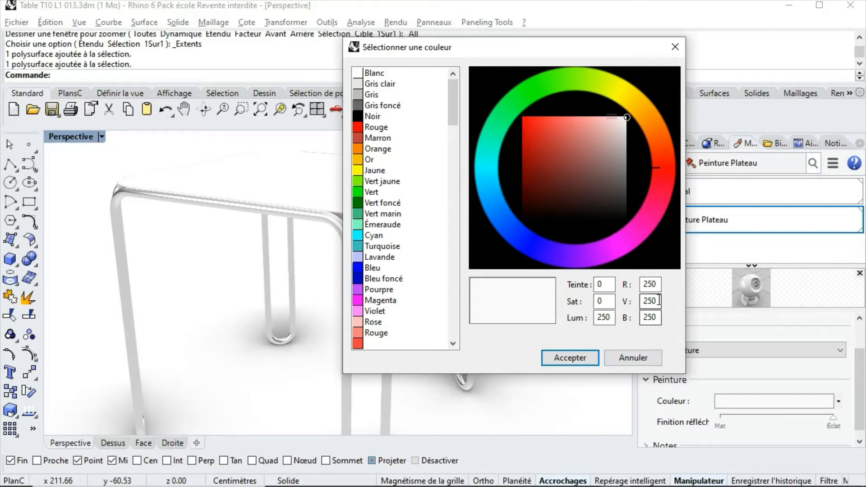
{"action": "left_click_drag", "start_coordinate": [659, 285], "coordinate": [591, 284]}
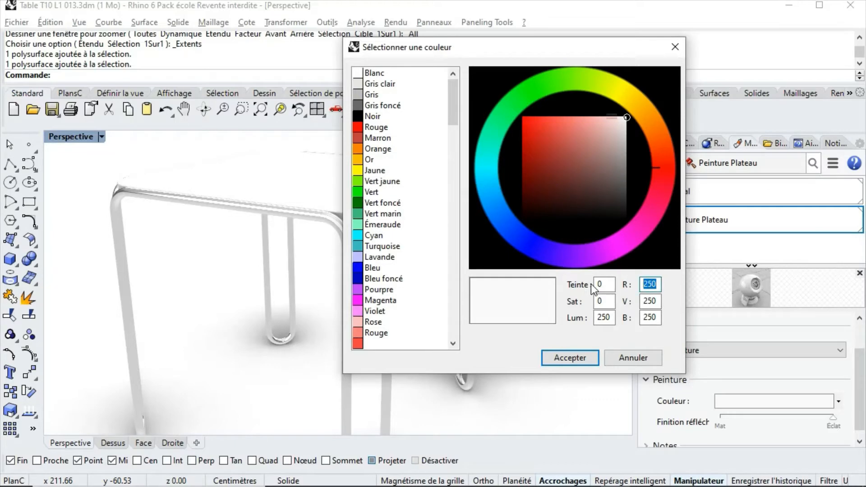
{"action": "type", "text": "170"}
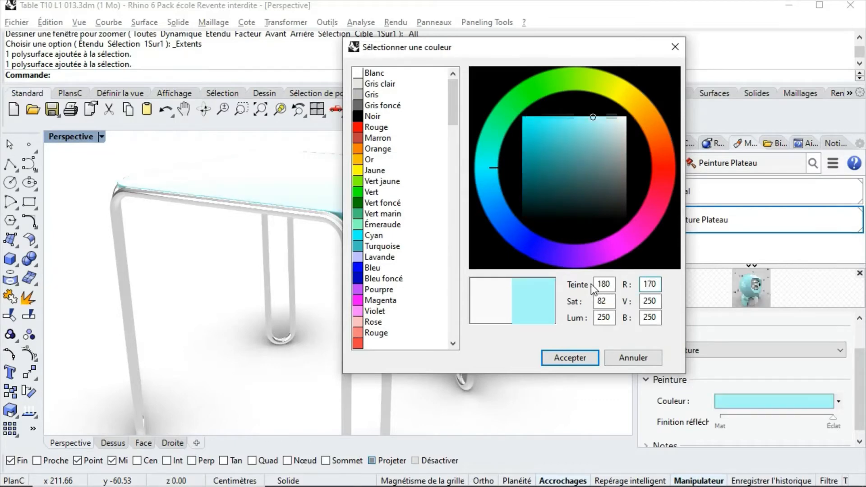
{"action": "key", "text": "Tab"}
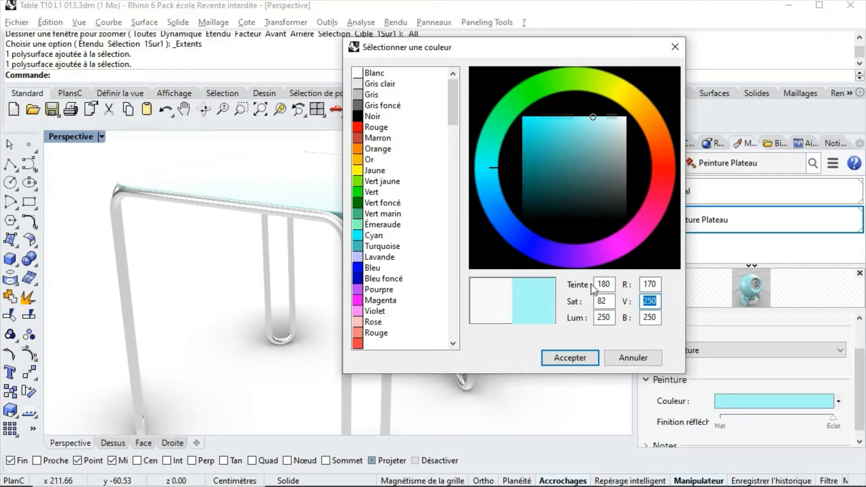
{"action": "type", "text": "130"}
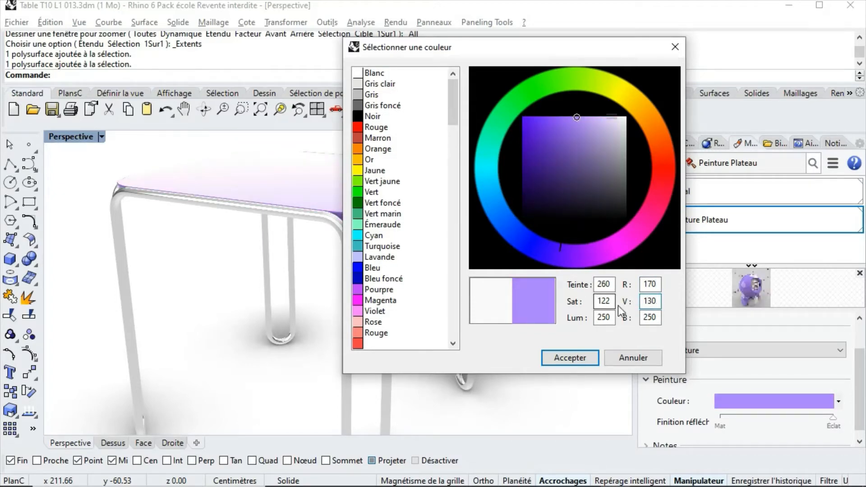
{"action": "key", "text": "Tab"}
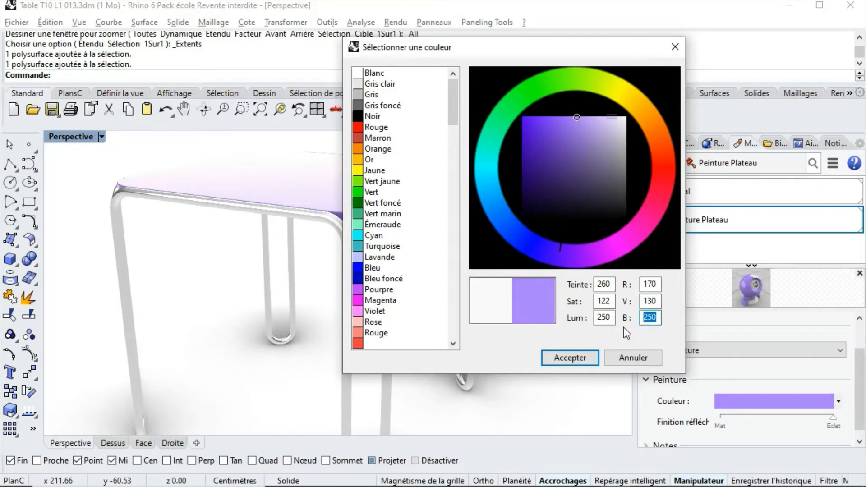
{"action": "type", "text": "114"}
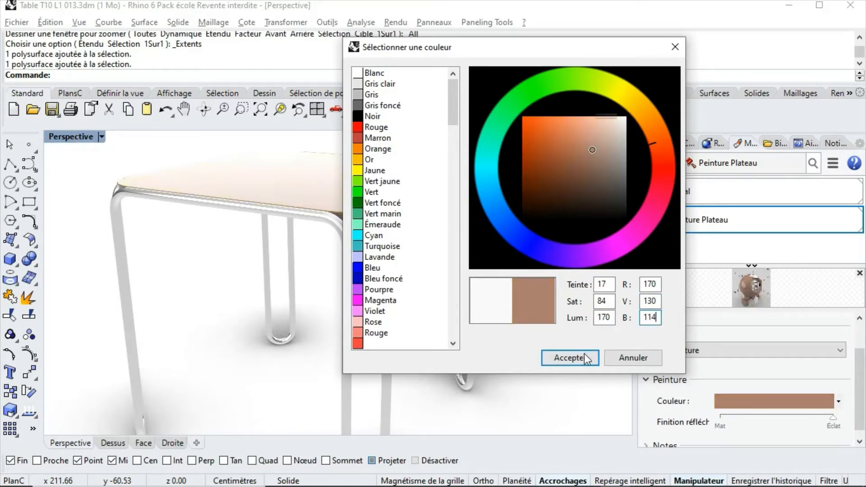
{"action": "left_click", "coordinate": [584, 361]}
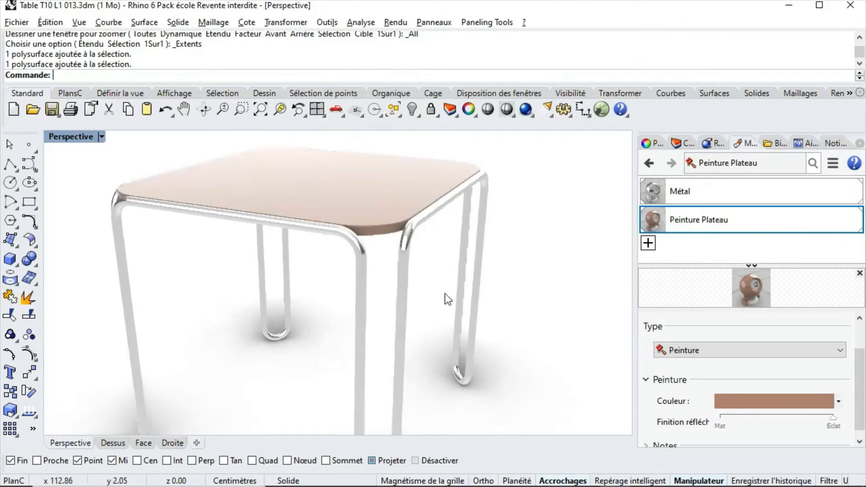
- Examine the painted tabletop and the metal frame from several viewing angles
{"action": "mouse_move", "coordinate": [445, 293]}
{"action": "right_mouse_down"}
{"action": "mouse_move", "coordinate": [497, 323]}
{"action": "mouse_move", "coordinate": [551, 339]}
{"action": "mouse_move", "coordinate": [518, 309]}
{"action": "mouse_move", "coordinate": [537, 286]}
{"action": "mouse_move", "coordinate": [561, 282]}
{"action": "mouse_move", "coordinate": [526, 263]}
{"action": "mouse_move", "coordinate": [408, 273]}
{"action": "mouse_move", "coordinate": [315, 263]}
{"action": "mouse_move", "coordinate": [450, 256]}
{"action": "right_mouse_up"}
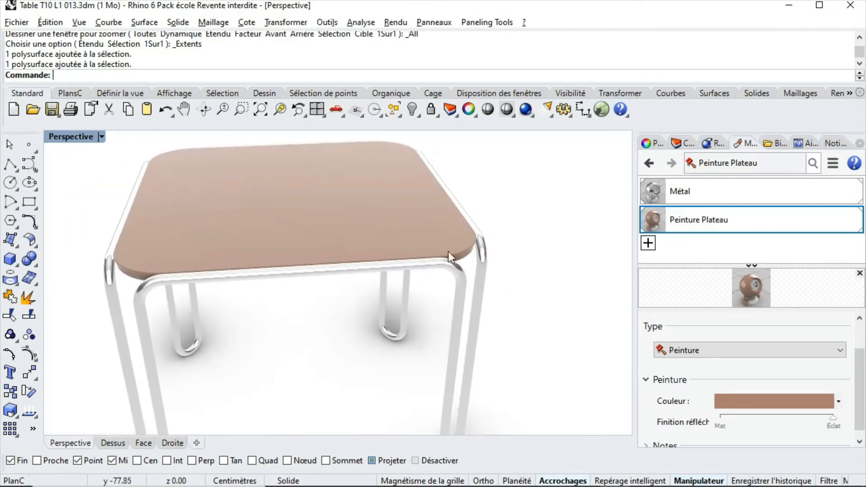
{"action": "left_click", "coordinate": [388, 231]}
{"action": "left_click", "coordinate": [492, 227]}
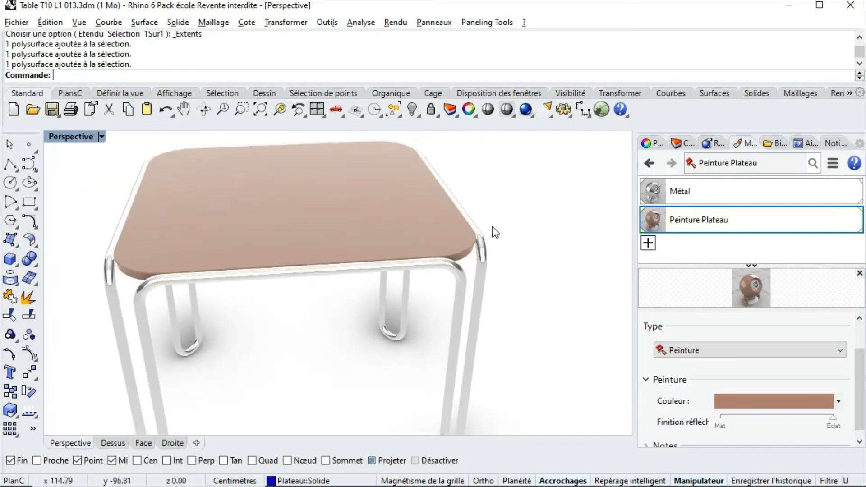
{"action": "mouse_move", "coordinate": [492, 227]}
{"action": "right_mouse_down"}
{"action": "mouse_move", "coordinate": [472, 242]}
{"action": "mouse_move", "coordinate": [499, 242]}
{"action": "right_mouse_up"}
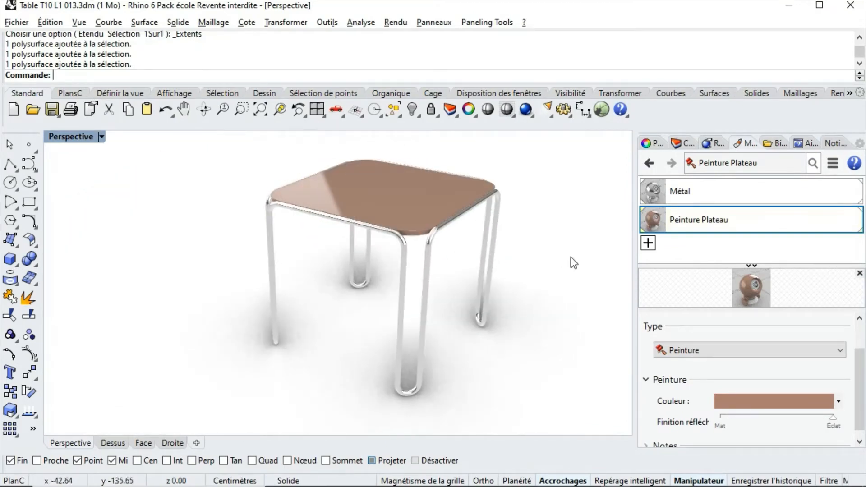
{"action": "right_click_drag", "start_coordinate": [571, 259], "coordinate": [470, 267]}
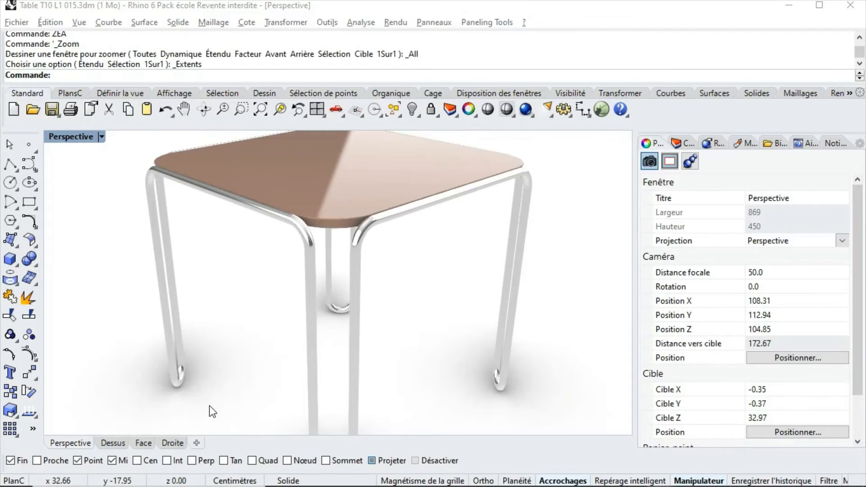
- Switch to the four-viewport layout, then set the Perspective viewport's height to 432 and frame the whole table in it
{"action": "left_click", "coordinate": [318, 109]}
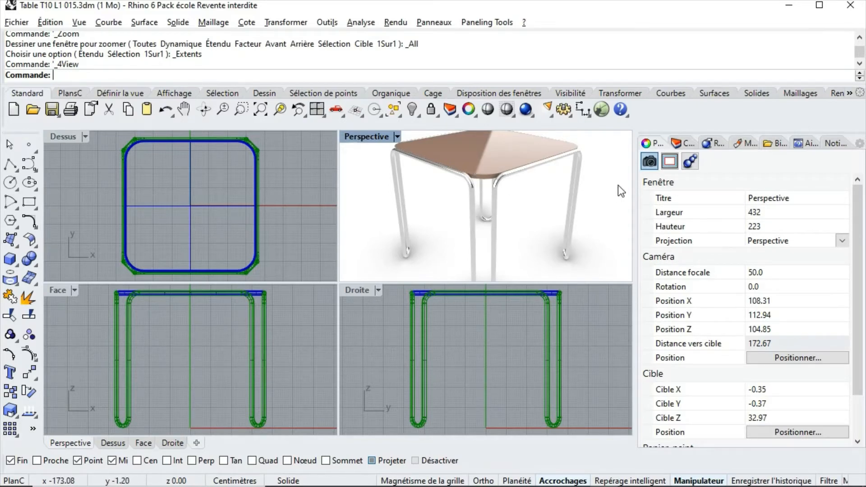
{"action": "left_click", "coordinate": [689, 143]}
{"action": "left_click", "coordinate": [651, 143]}
{"action": "left_click", "coordinate": [676, 166]}
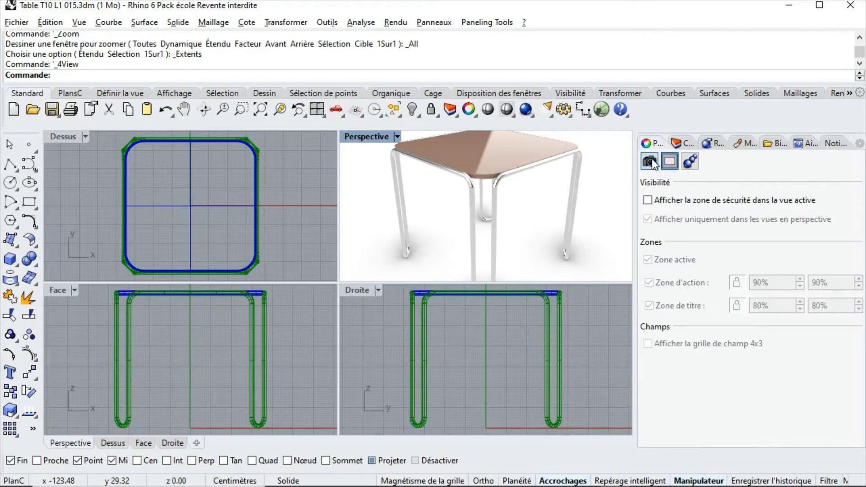
{"action": "left_click", "coordinate": [650, 161]}
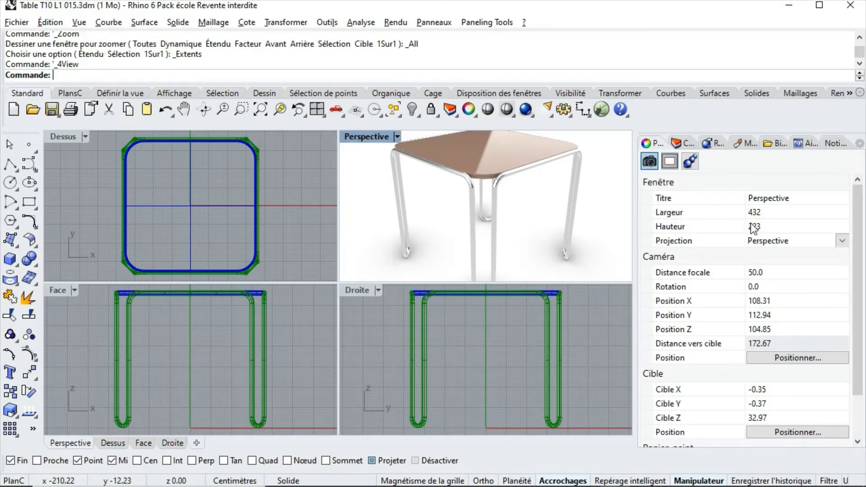
{"action": "left_click", "coordinate": [765, 227]}
{"action": "type", "text": "432"}
{"action": "key", "text": "Return"}
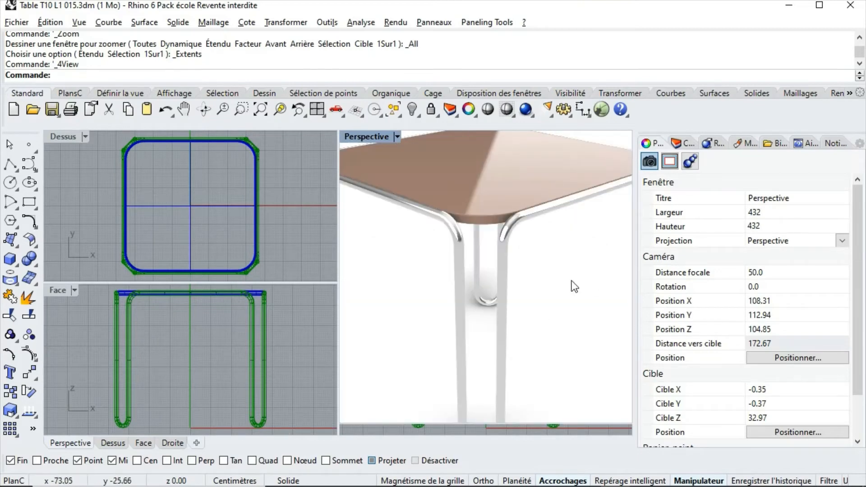
{"action": "scroll", "coordinate": [571, 281], "scroll_direction": "down", "scroll_amount": 5}
{"action": "right_click_drag", "start_coordinate": [607, 350], "coordinate": [625, 332]}
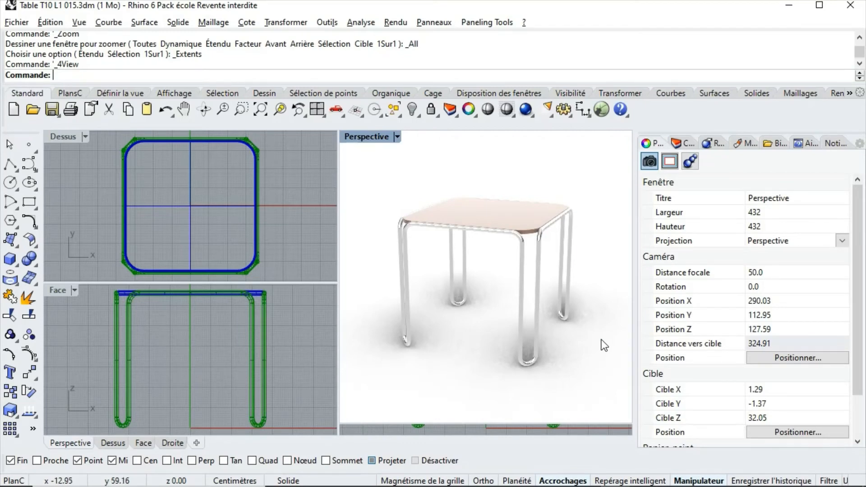
- Capture the Perspective view to a file with the custom (Personnaliser) resolution of 1080 x 1080 pixels at scale 1
{"action": "left_click", "coordinate": [398, 136]}
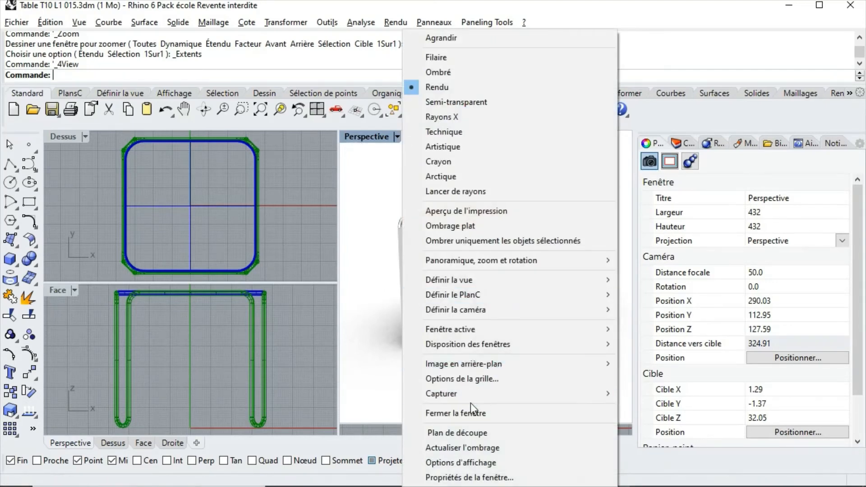
{"action": "mouse_move", "coordinate": [468, 399]}
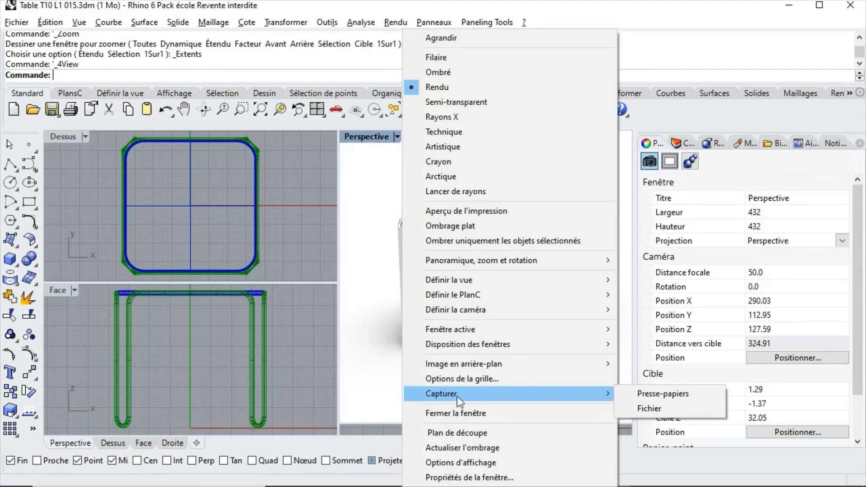
{"action": "left_click", "coordinate": [687, 407]}
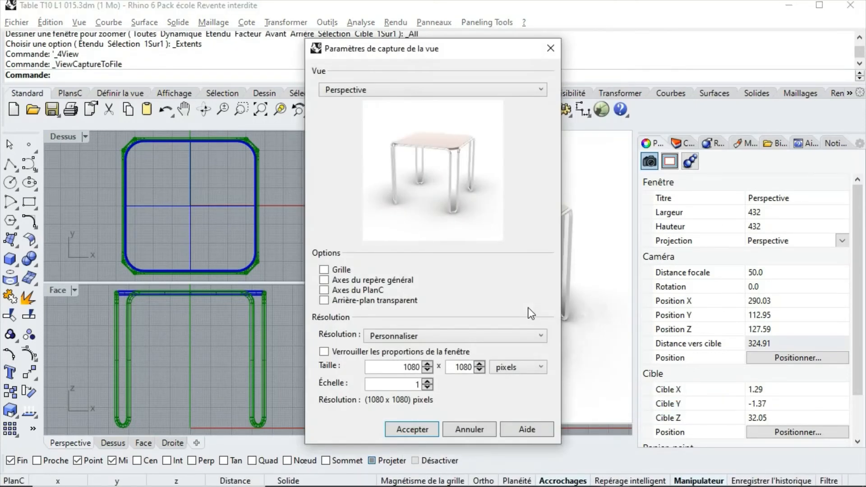
{"action": "left_click", "coordinate": [386, 334]}
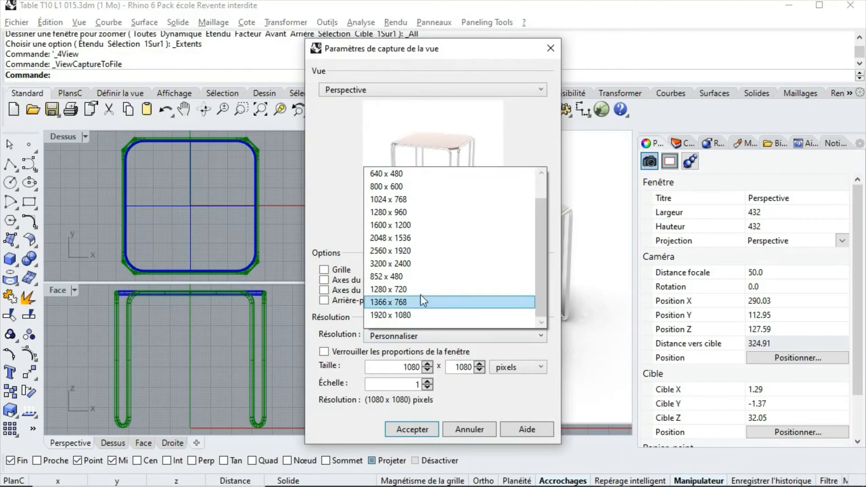
{"action": "left_click_drag", "start_coordinate": [543, 280], "coordinate": [542, 269]}
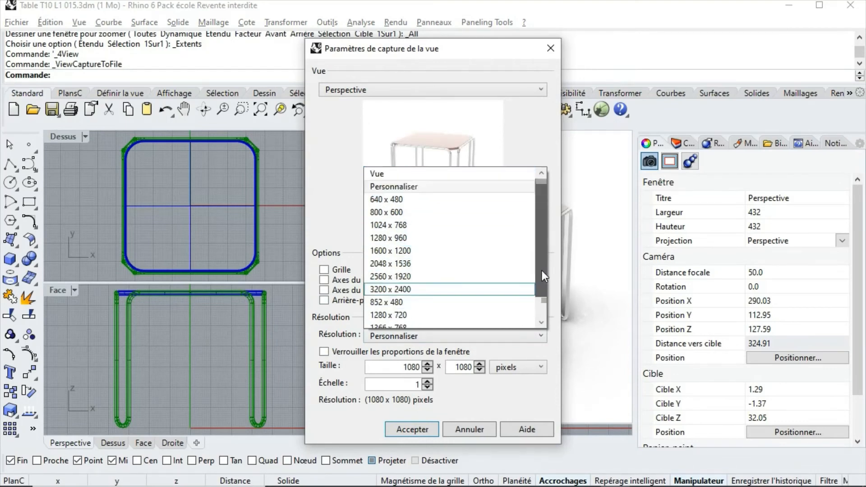
{"action": "left_click", "coordinate": [456, 187]}
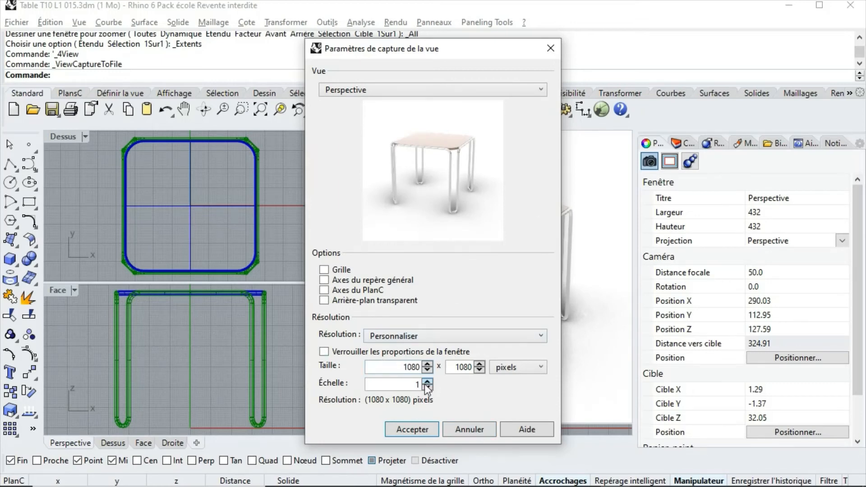
{"action": "left_click", "coordinate": [412, 429]}
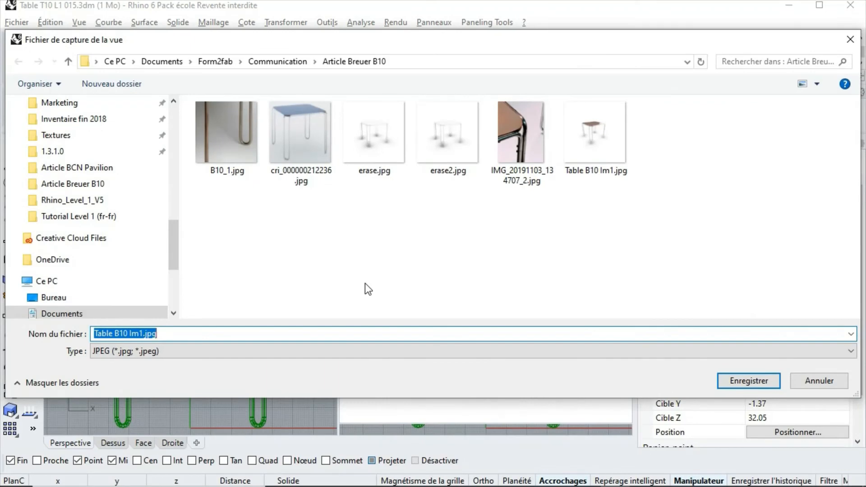
- Save the view capture as the JPEG "Table B10 Im1.jpg" in the Article Breuer B10 folder, replacing the existing file
{"action": "key", "text": "End"}
{"action": "key", "text": "Left"}
{"action": "key", "text": "Left"}
{"action": "key", "text": "Left"}
{"action": "key", "text": "Left"}
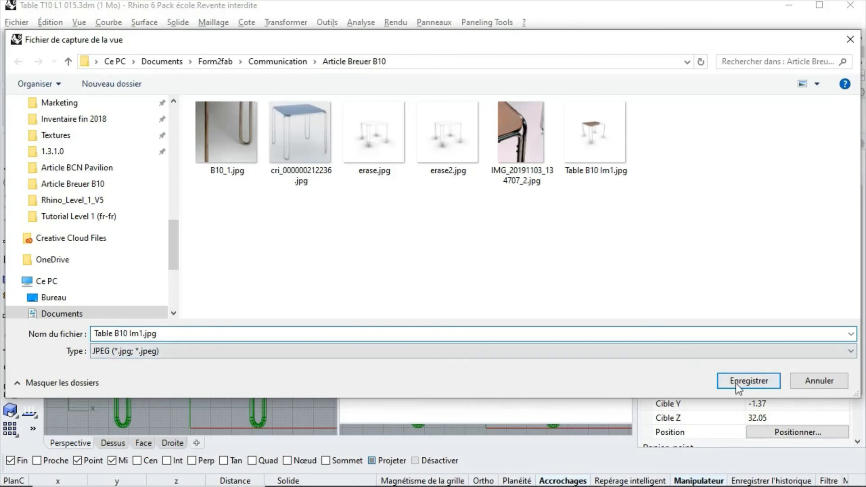
{"action": "left_click", "coordinate": [749, 381]}
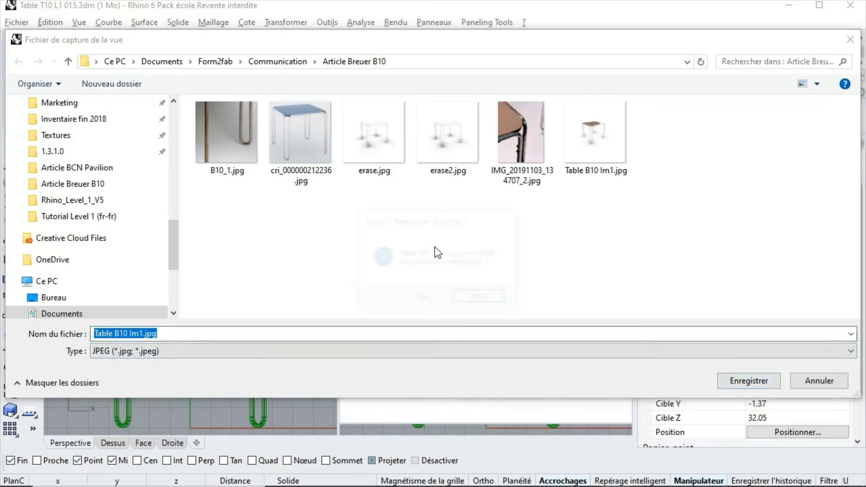
{"action": "left_click", "coordinate": [426, 295]}
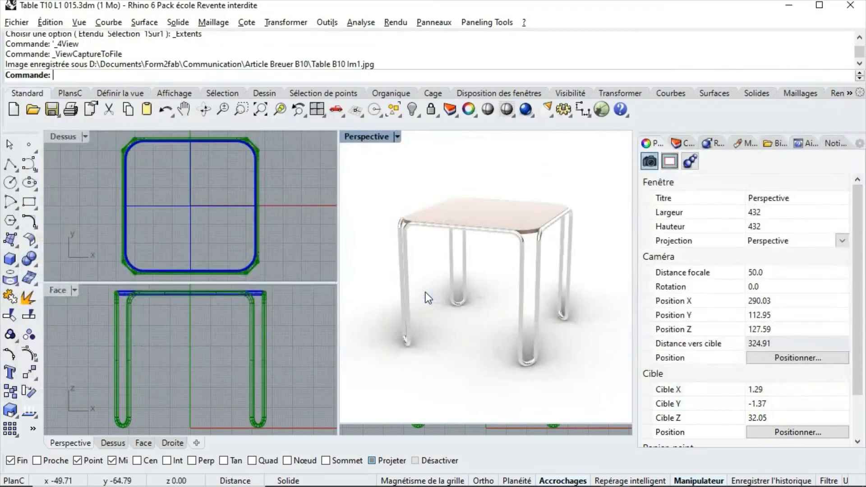